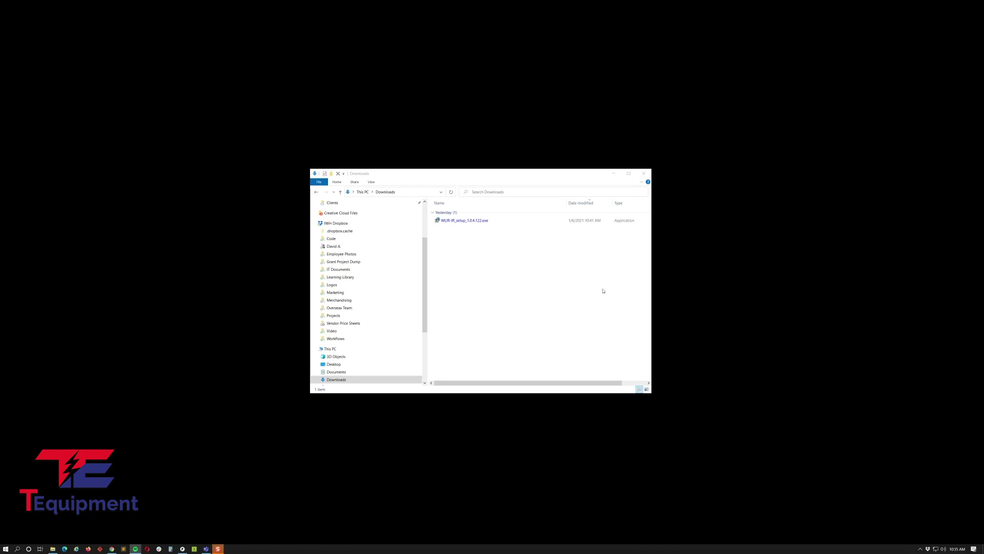
# Step: Run WLIR-IR_setup_1.0.4.122.exe past the SmartScreen warning and close the Downloads window
pyautogui.click(480, 223)
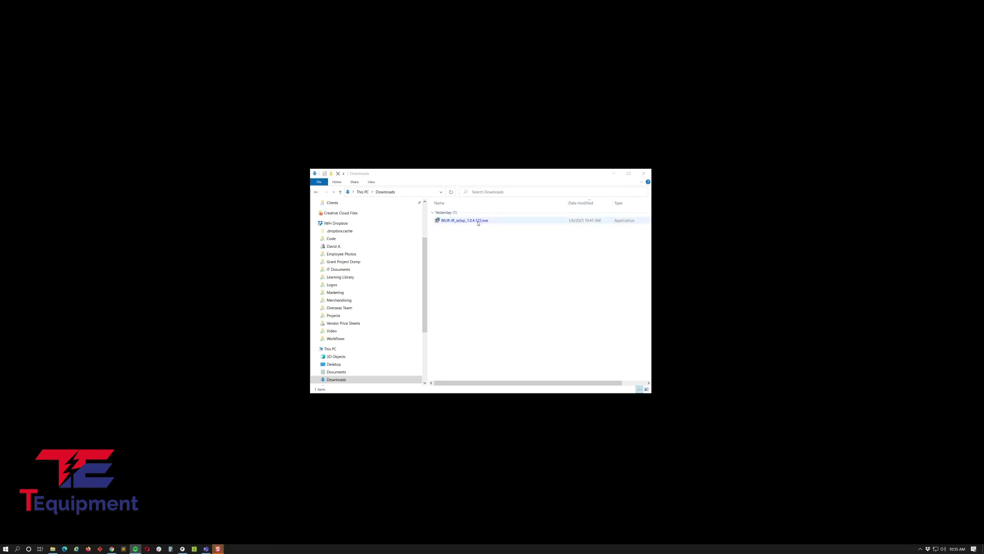
pyautogui.doubleClick(478, 221)
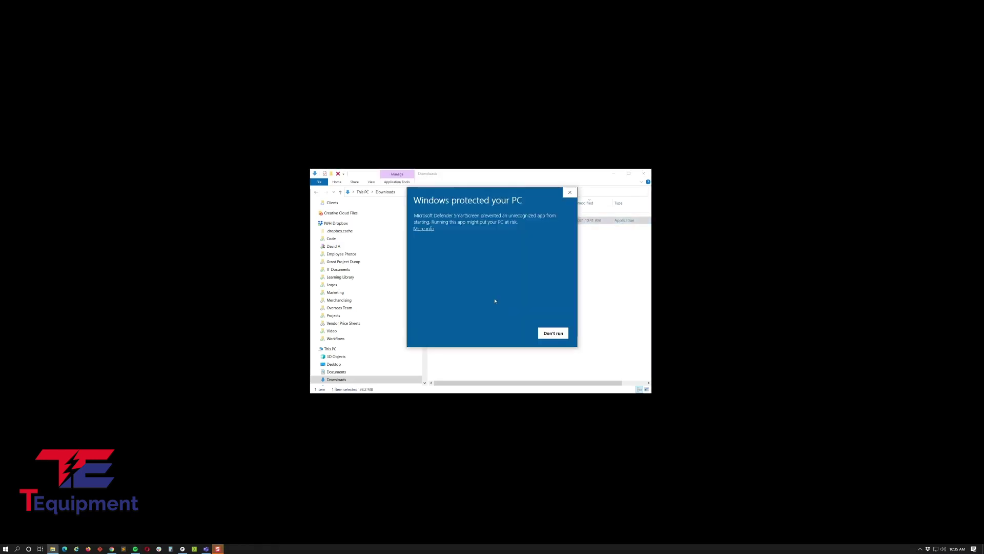
pyautogui.click(427, 229)
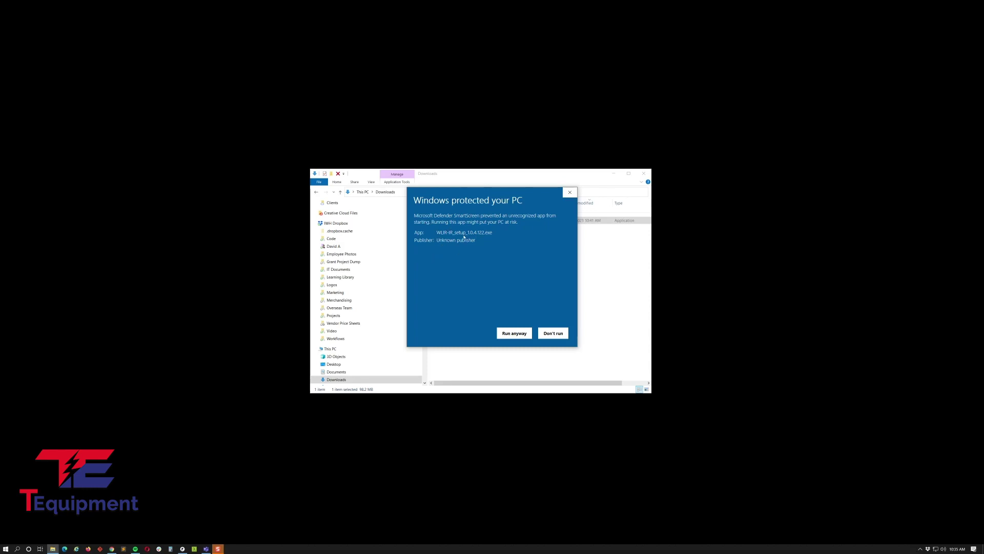
pyautogui.click(515, 334)
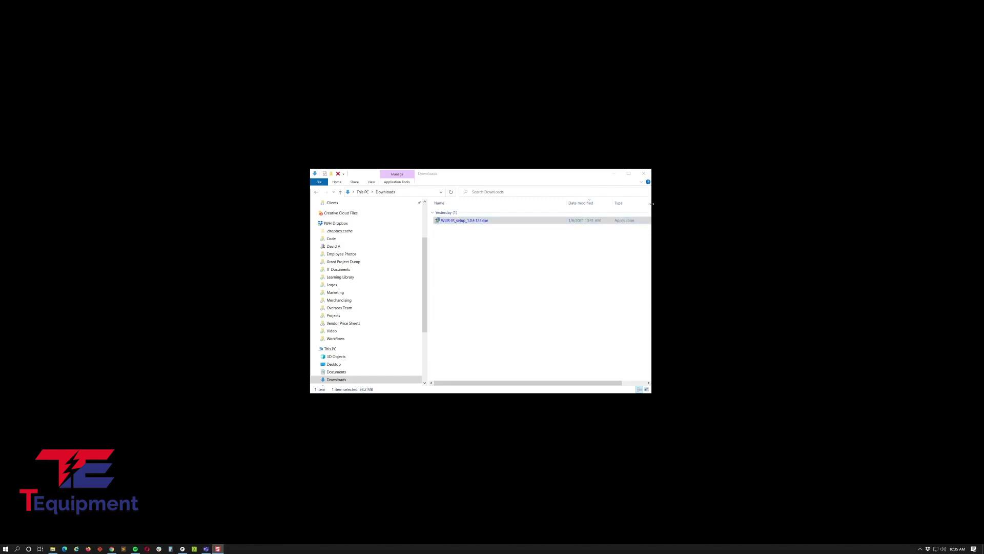
pyautogui.click(645, 174)
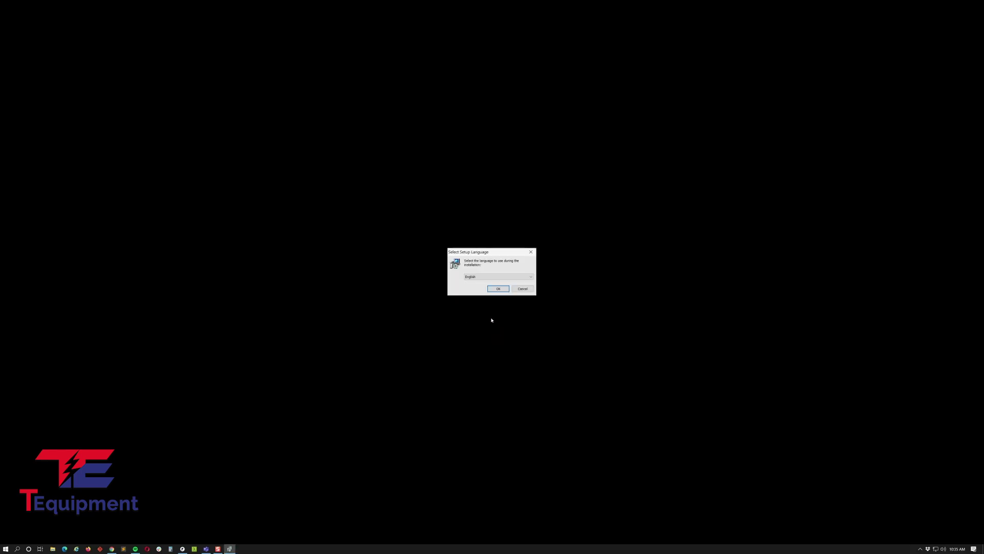
# Step: Accept English as the setup language and confirm removing the existing WLIR-IR and all its components
pyautogui.click(501, 290)
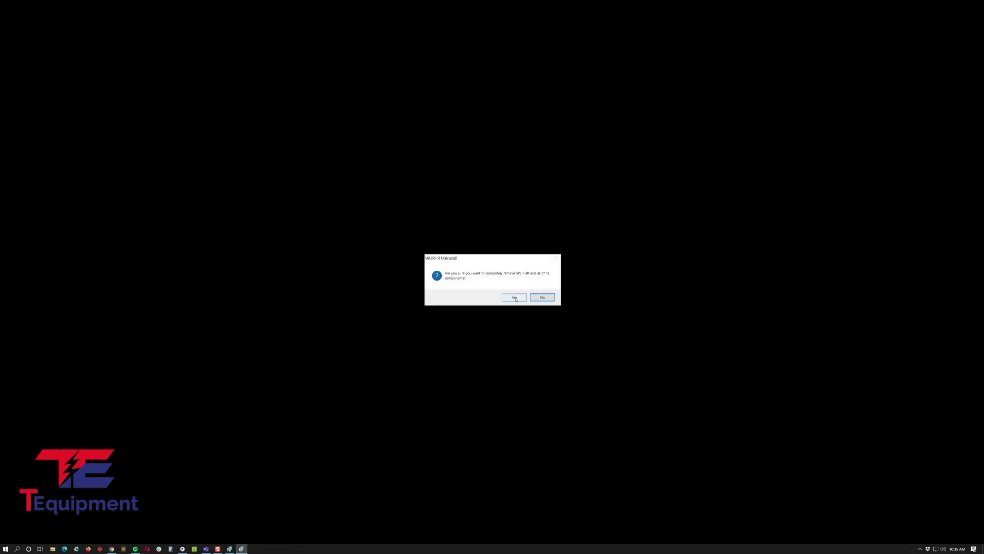
pyautogui.click(515, 299)
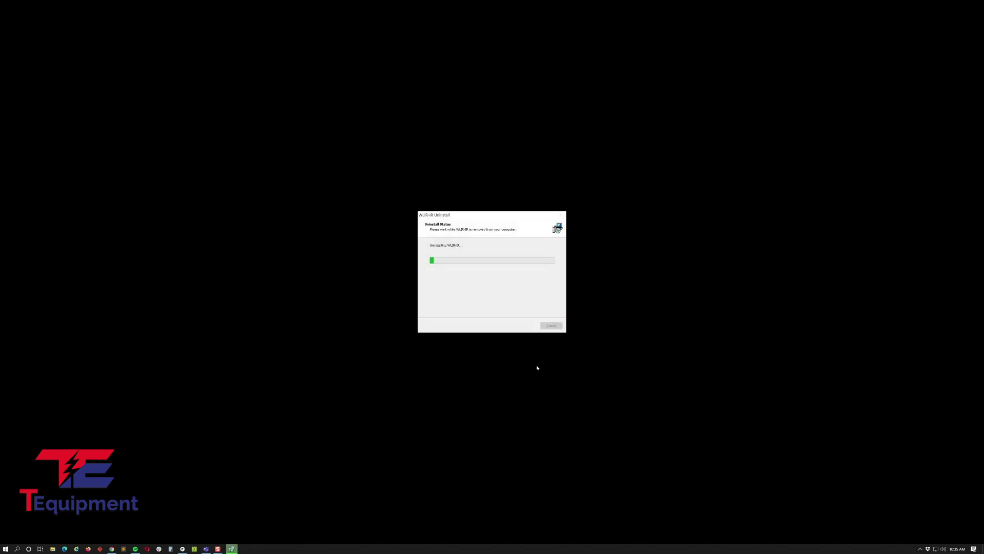
pyautogui.click(536, 298)
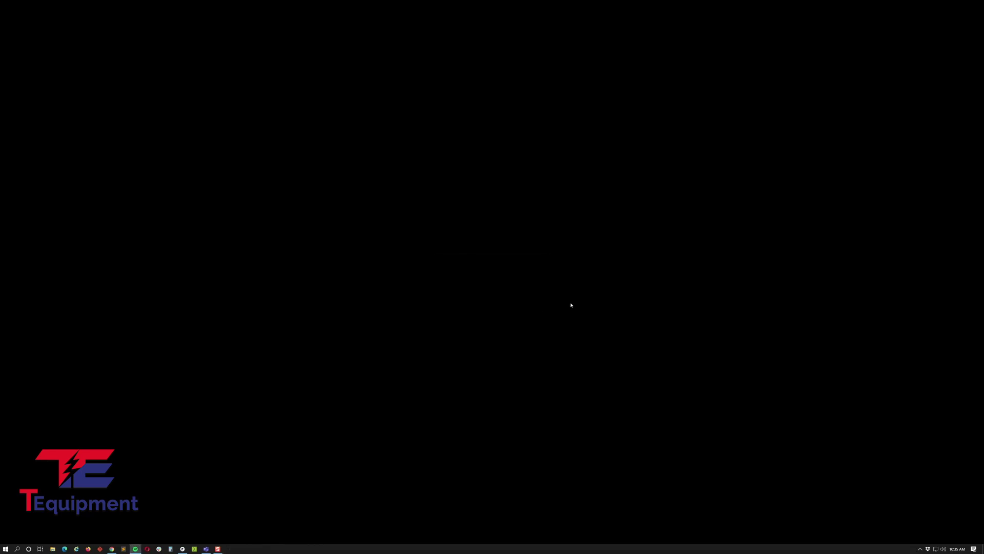
# Step: Relaunch WLIR-IR_setup_1.0.4.122.exe from Downloads in English and start the Visual C++ Redistributable install
pyautogui.click(53, 549)
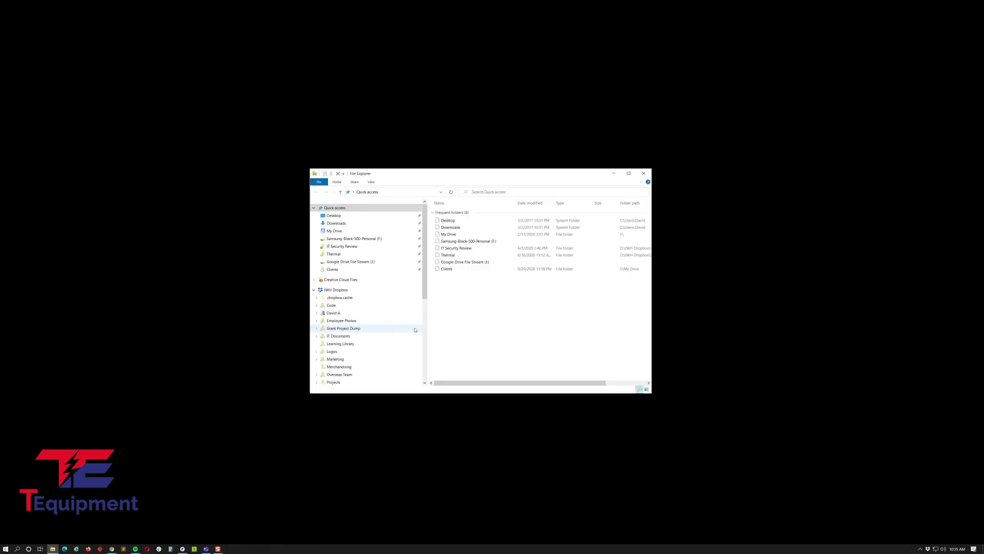
pyautogui.doubleClick(450, 227)
pyautogui.doubleClick(492, 220)
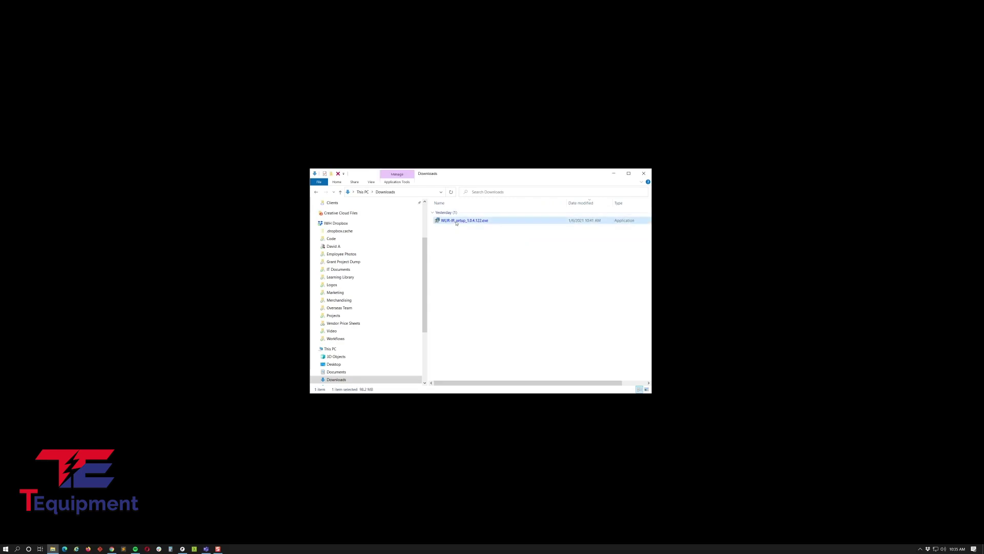
pyautogui.click(644, 173)
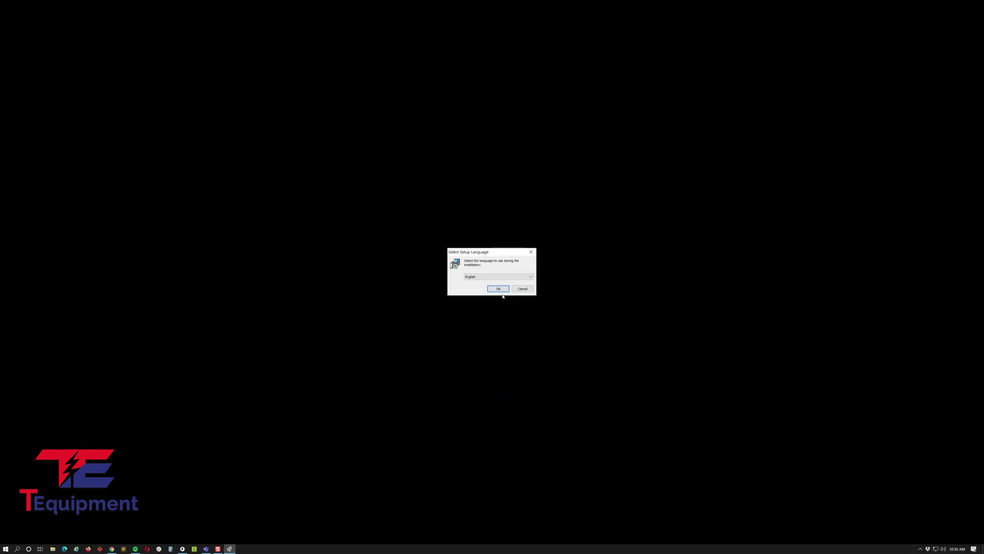
pyautogui.click(501, 289)
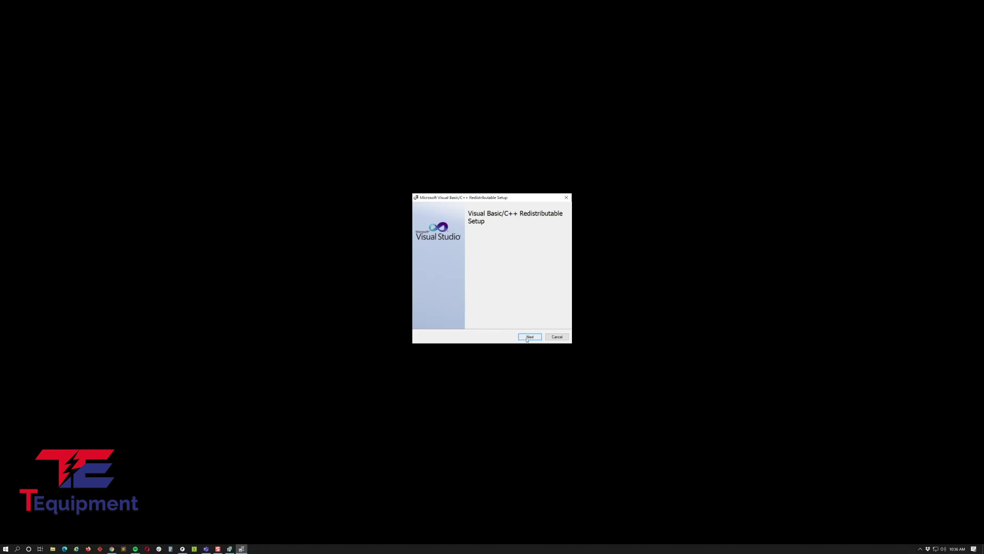
pyautogui.click(527, 337)
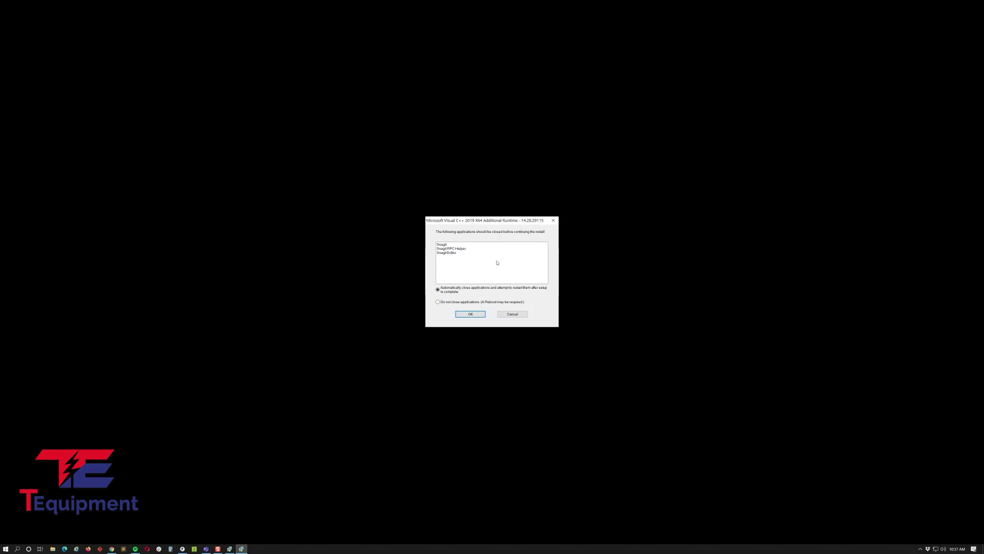
# Step: Get past the close-applications prompts, leaving apps open, and finish the Visual C++ 2019 x64 install
pyautogui.click(470, 314)
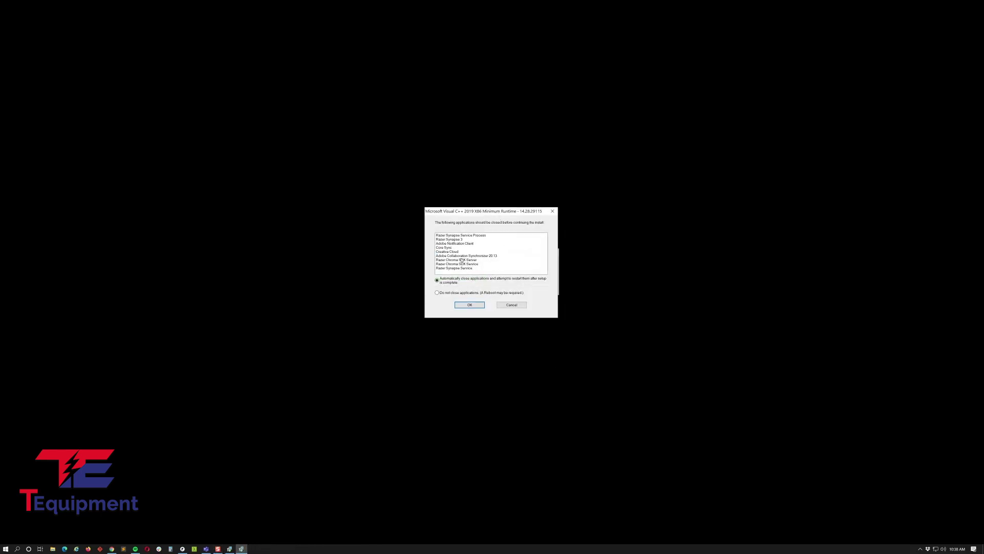
pyautogui.click(470, 305)
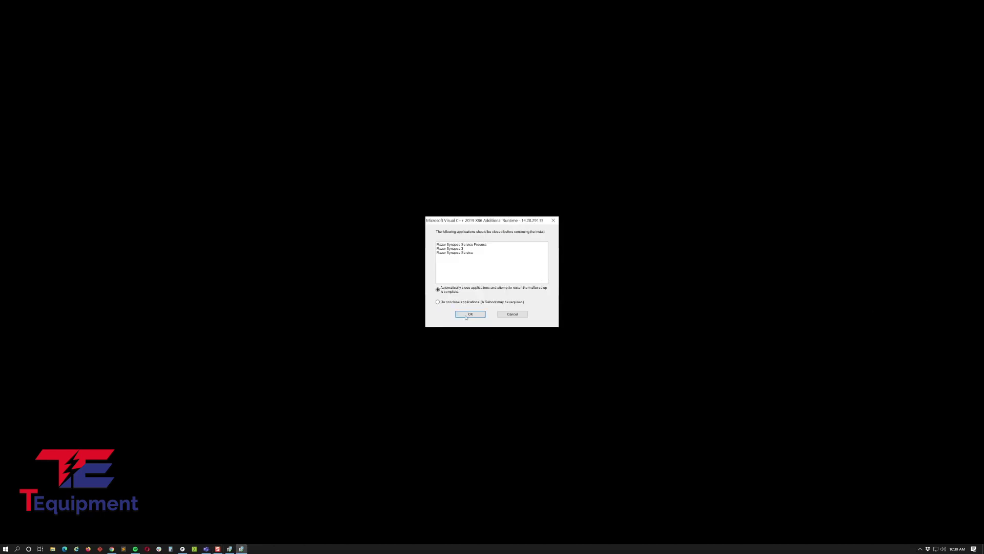
pyautogui.click(438, 301)
pyautogui.click(471, 315)
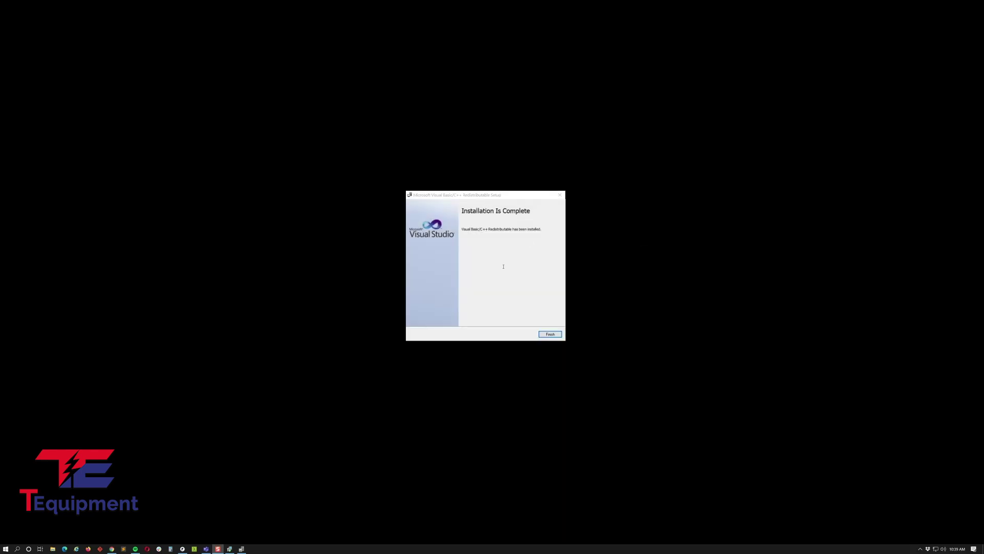
pyautogui.click(551, 334)
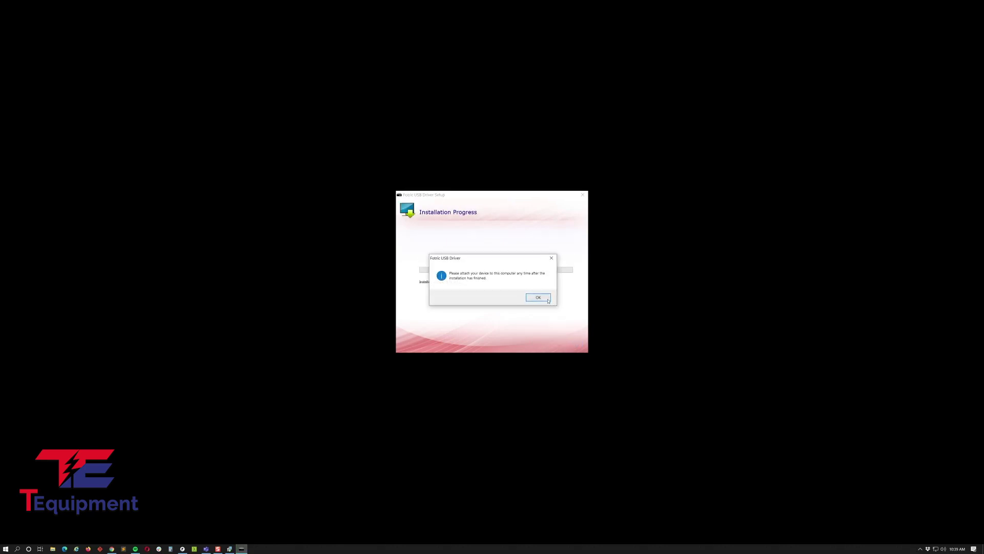
# Step: Acknowledge the attach-device notice and close the successfully installed Fotric USB Driver Setup
pyautogui.click(547, 299)
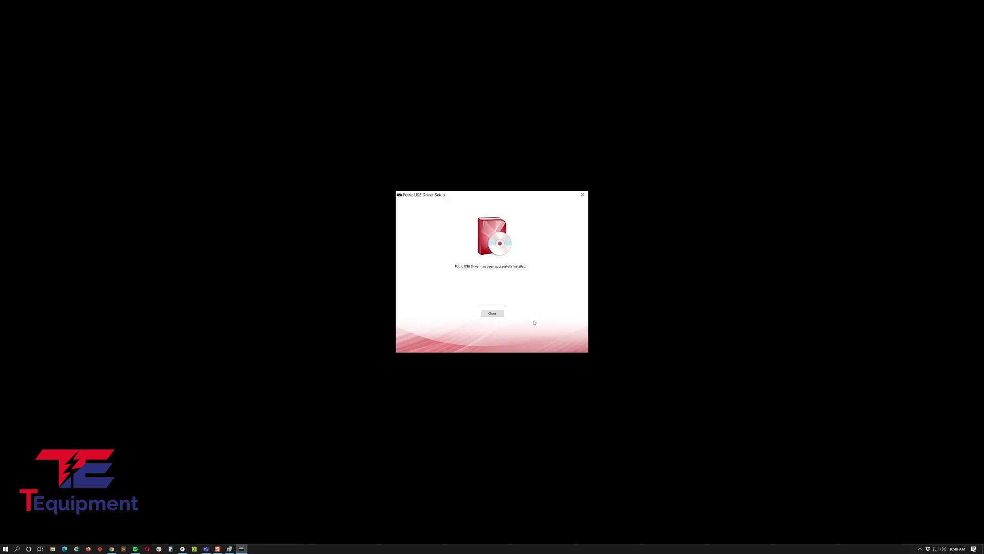
pyautogui.click(490, 315)
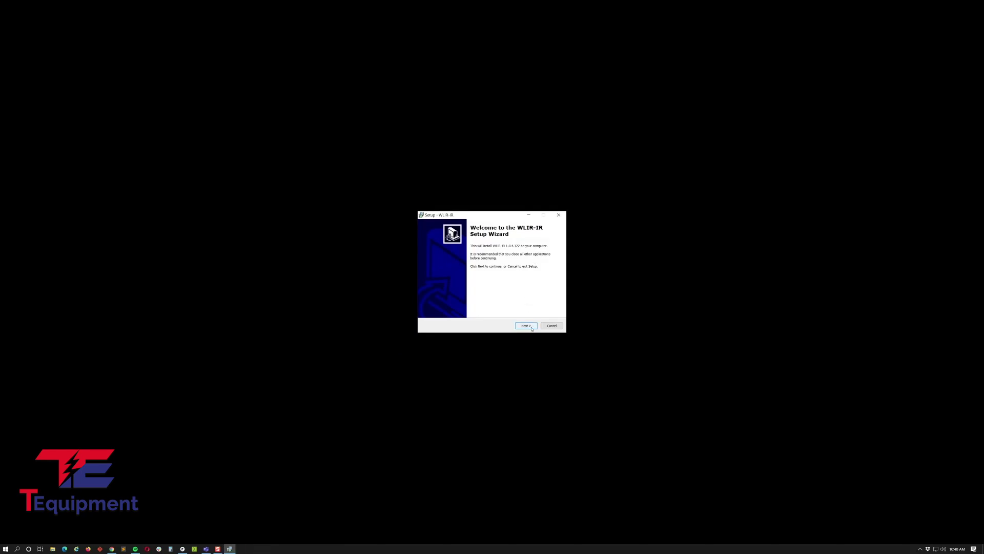
# Step: Install WLIR-IR with the default location and Start Menu folder, then close the finished wizard
pyautogui.click(526, 325)
pyautogui.click(532, 328)
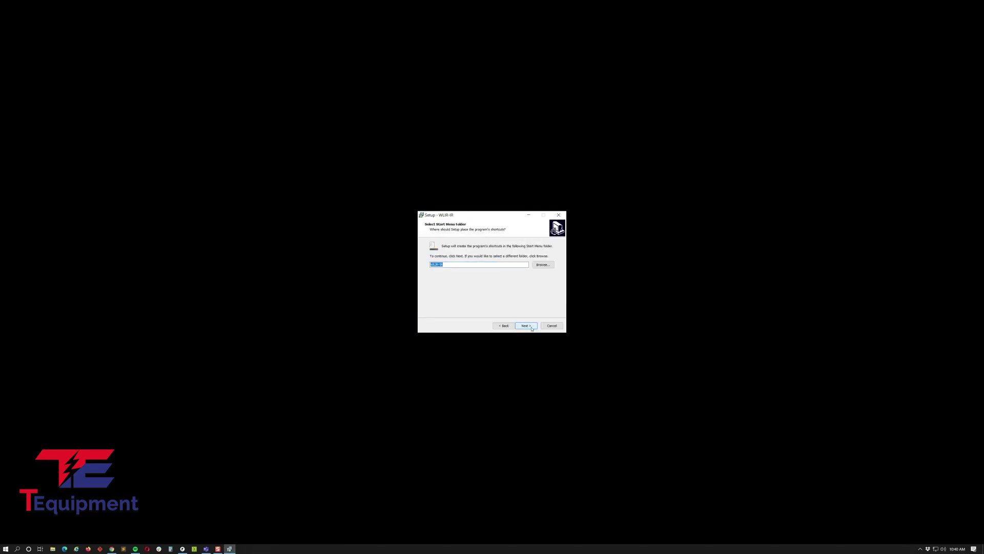
pyautogui.click(532, 328)
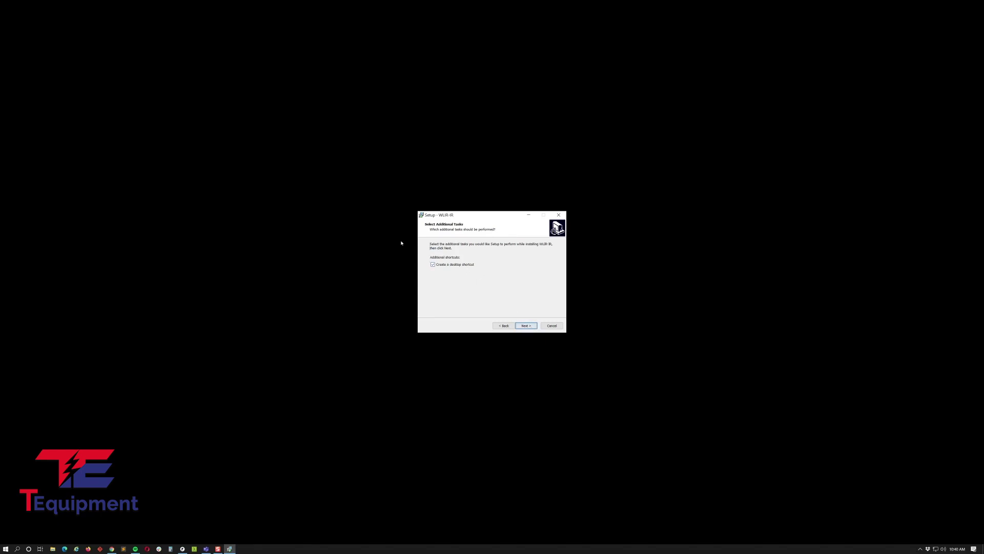
pyautogui.click(528, 327)
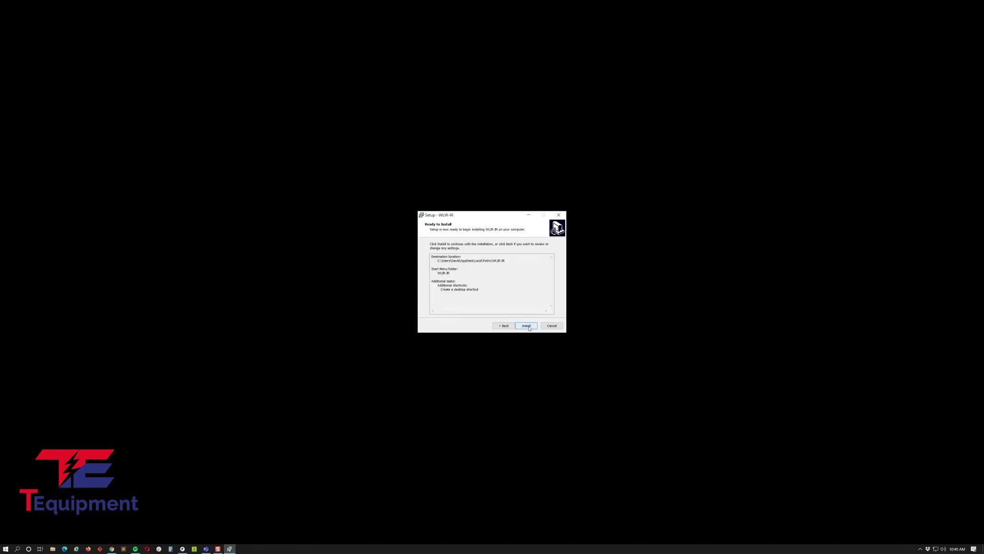
pyautogui.click(530, 328)
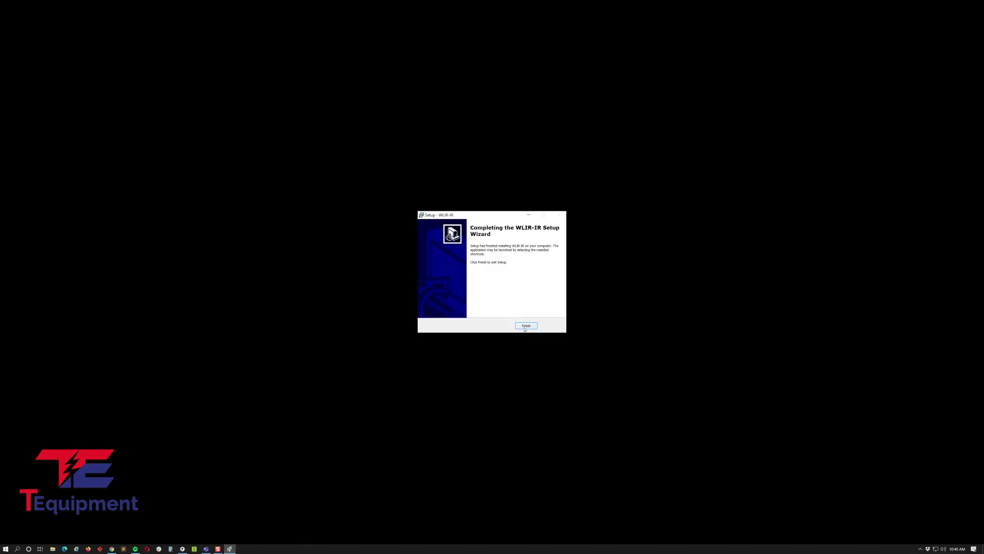
pyautogui.click(527, 325)
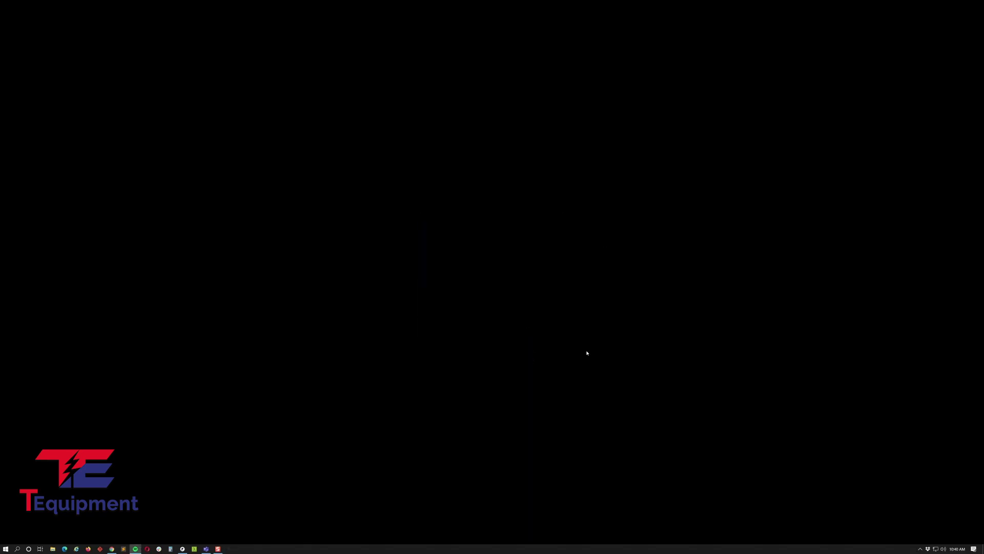
# Step: Launch WLIR-IR from Recently added, shift its window left, and open System Settings
pyautogui.press('super')
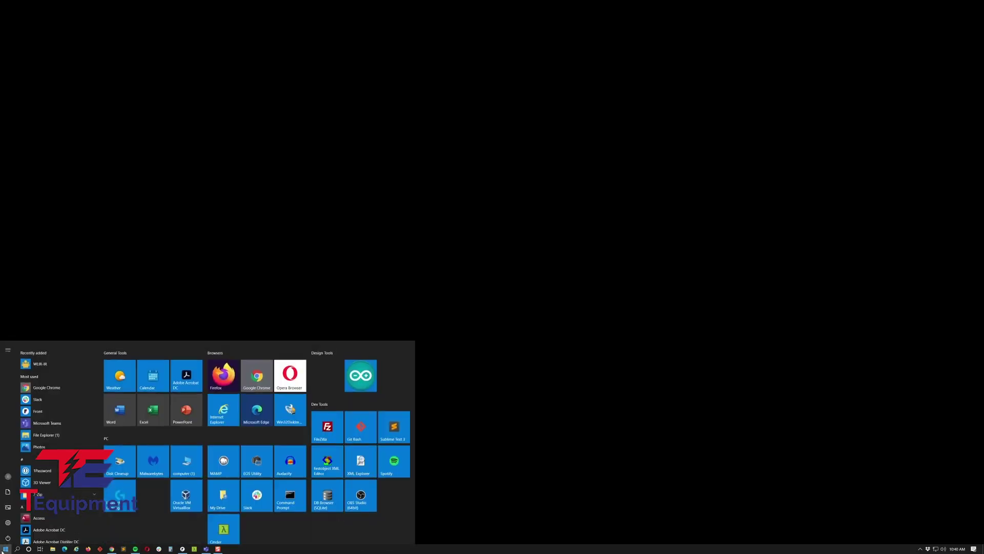
pyautogui.click(92, 359)
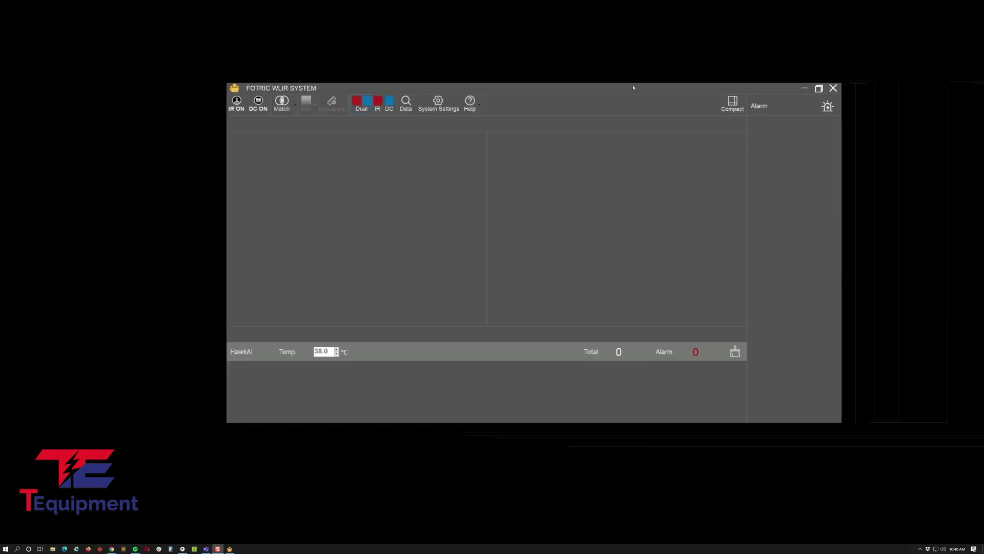
pyautogui.moveTo(621, 85); pyautogui.dragTo(521, 92)
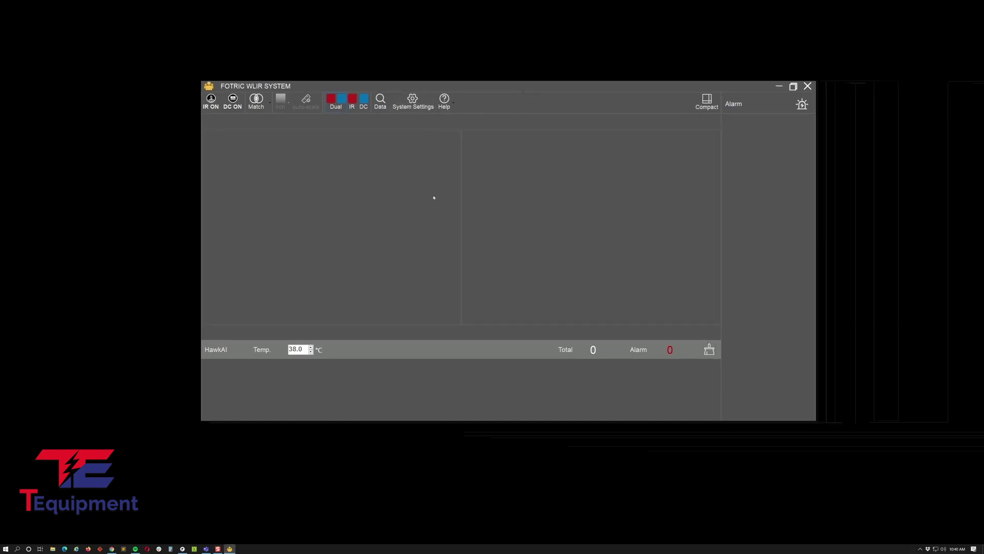
pyautogui.click(415, 113)
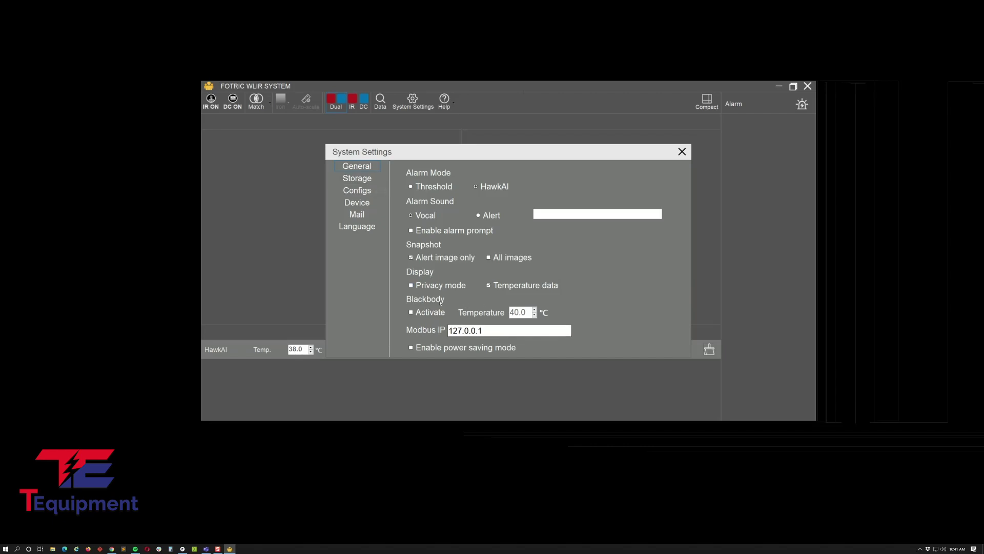
pyautogui.click(357, 179)
# Step: Raise the temperature decimal places to 2 under Configs, then go to the Mail page
pyautogui.click(361, 190)
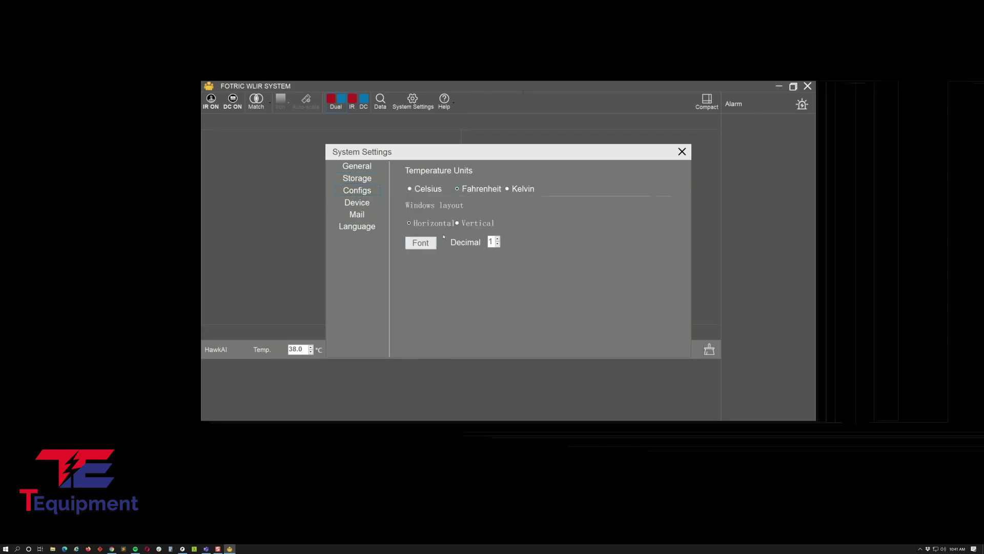
pyautogui.click(498, 239)
pyautogui.click(359, 203)
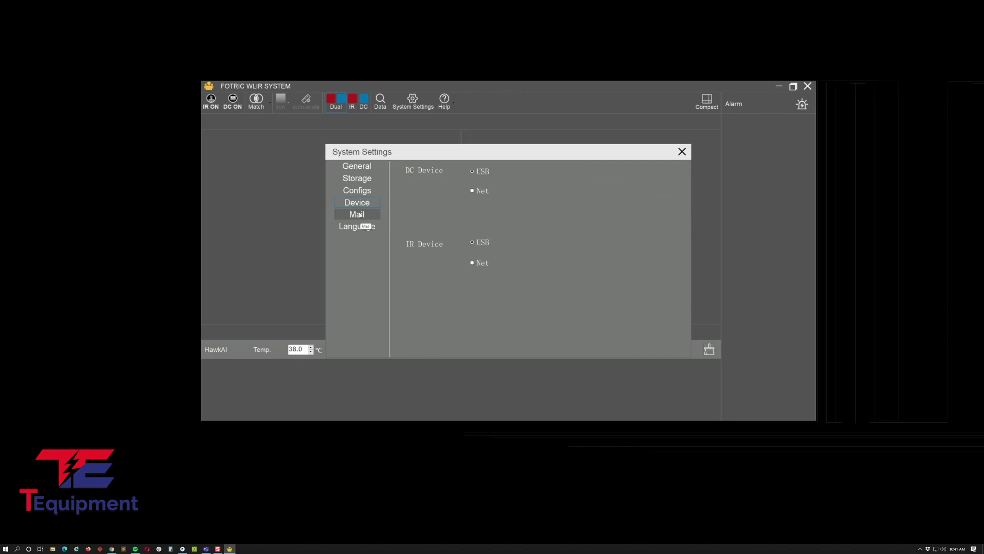
pyautogui.click(361, 215)
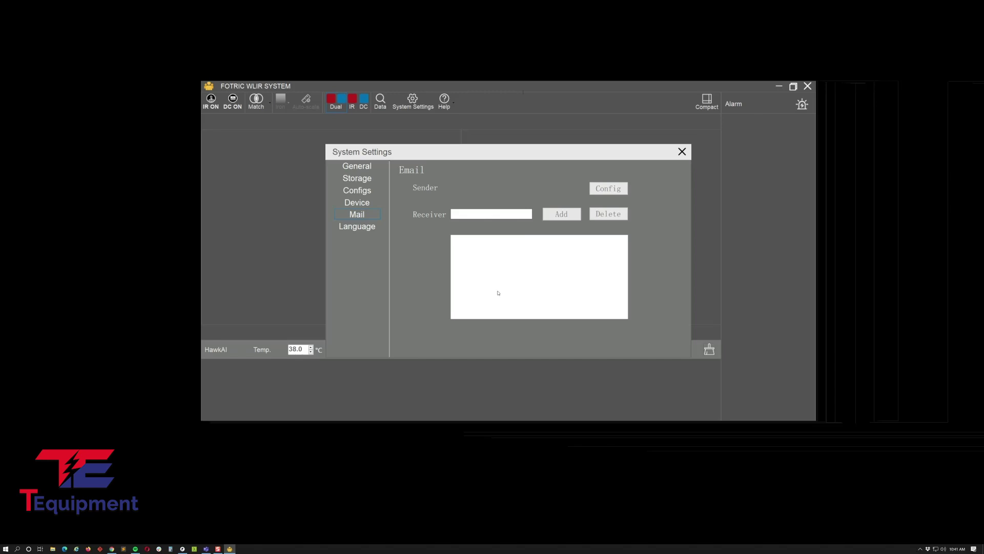
# Step: Fill in the sender's host, account, password, port and title, and pass the verification
pyautogui.click(615, 189)
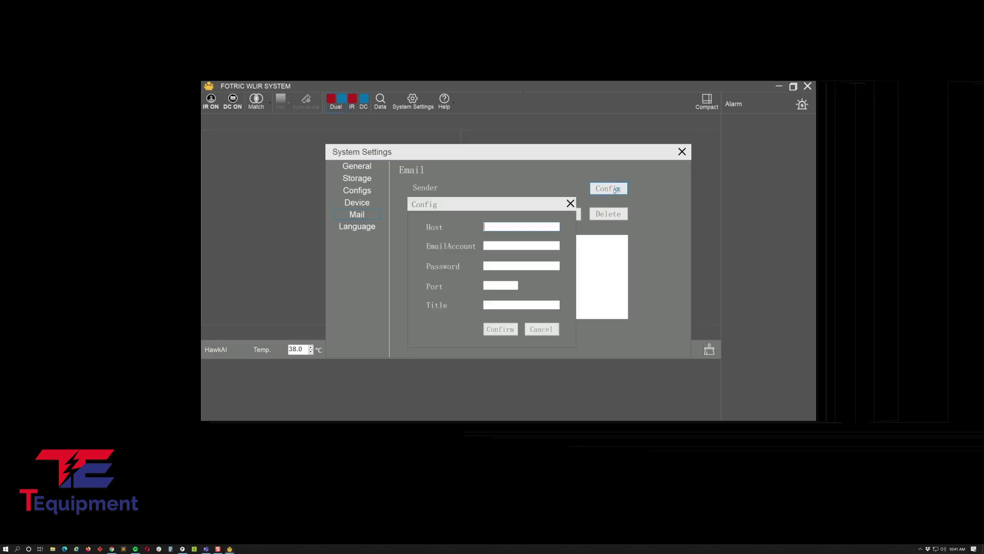
pyautogui.moveTo(456, 265); pyautogui.dragTo(477, 246)
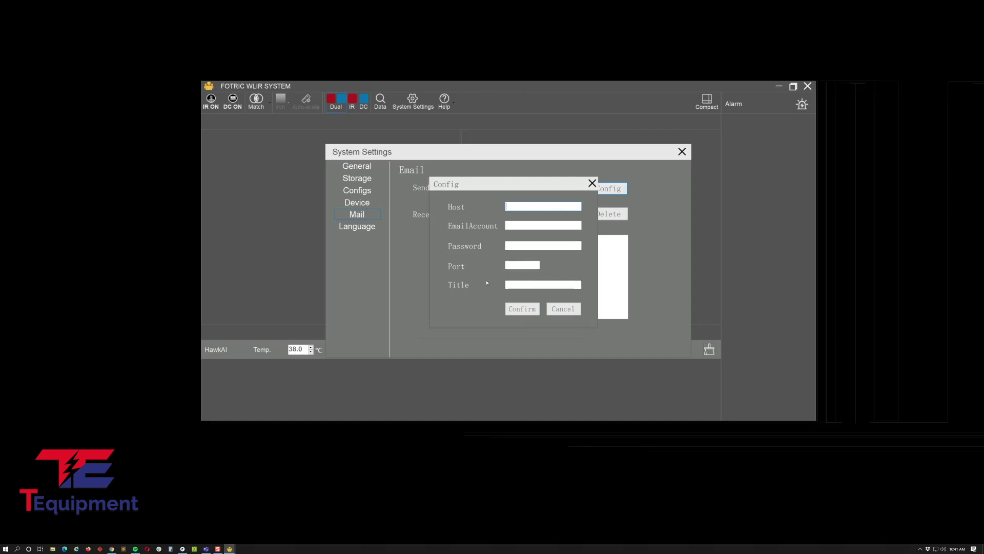
pyautogui.click(558, 285)
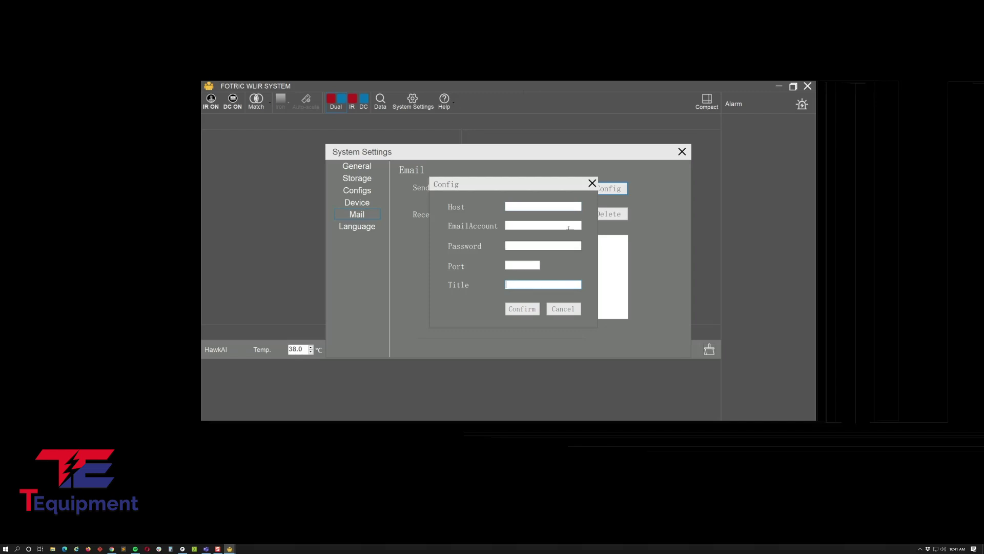
pyautogui.click(593, 183)
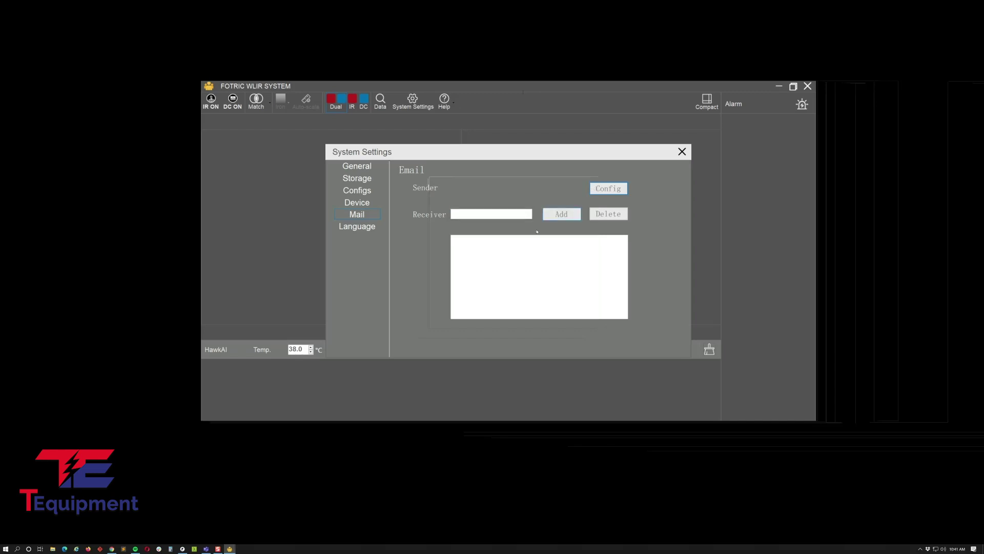
pyautogui.click(492, 214)
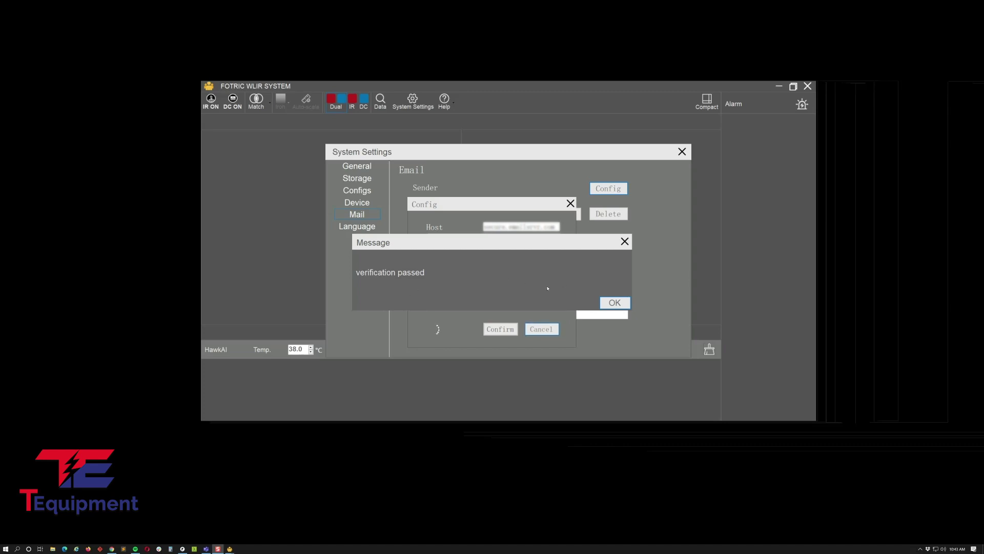
pyautogui.click(613, 303)
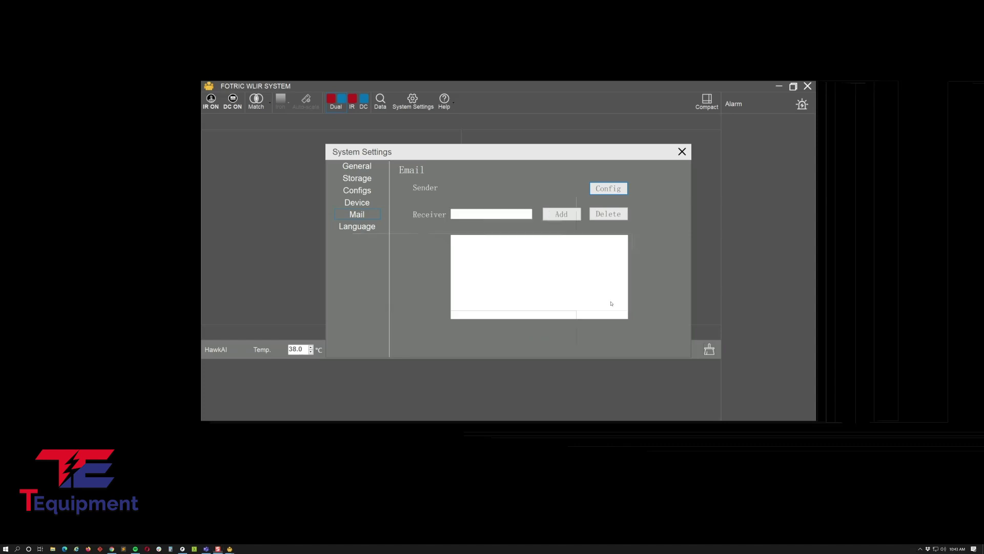
# Step: Enter the first receiver's e-mail address and add it to the recipient list
pyautogui.click(480, 214)
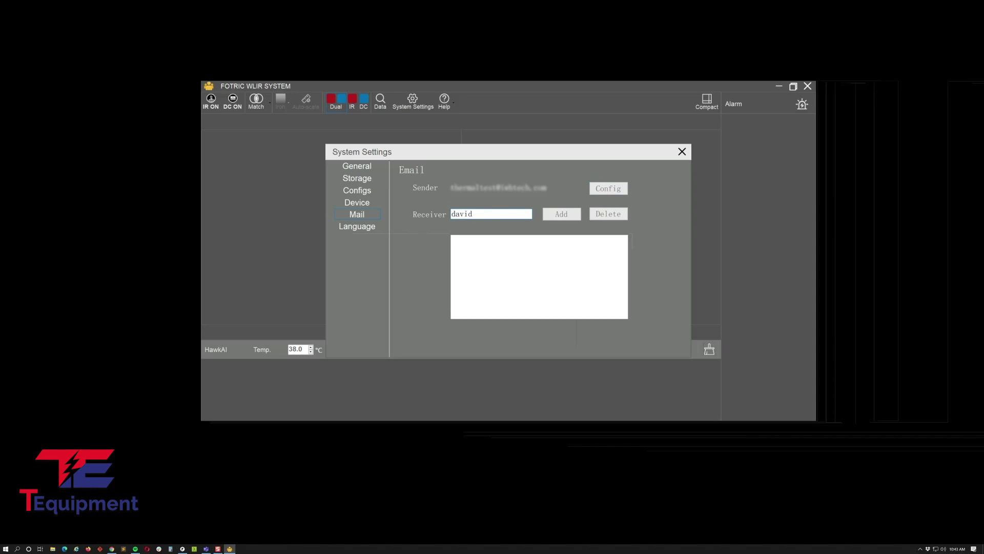
pyautogui.click(561, 214)
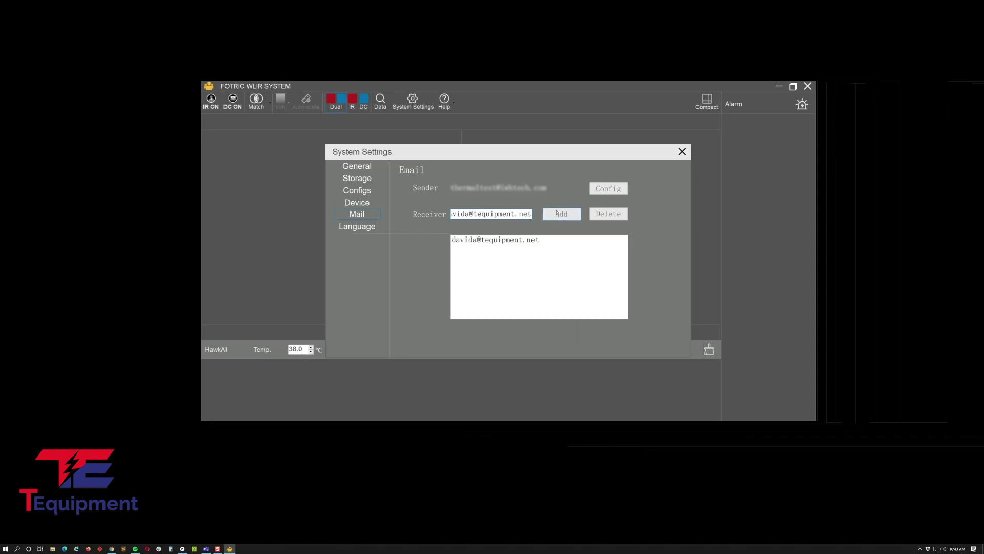
# Step: Replace the field with the second receiver's e-mail address and add it to the list
pyautogui.doubleClick(513, 216)
pyautogui.click(513, 214)
pyautogui.doubleClick(513, 215)
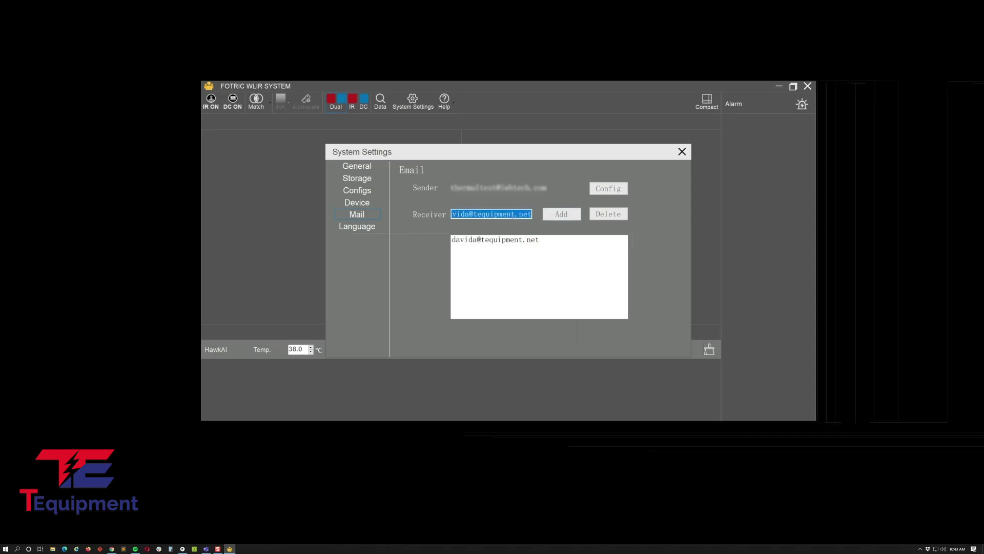
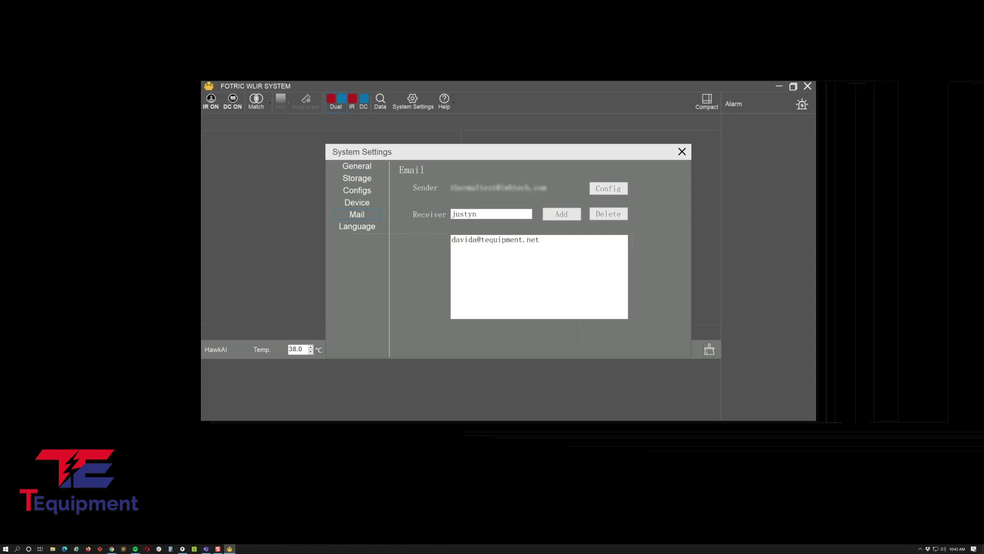
pyautogui.click(552, 218)
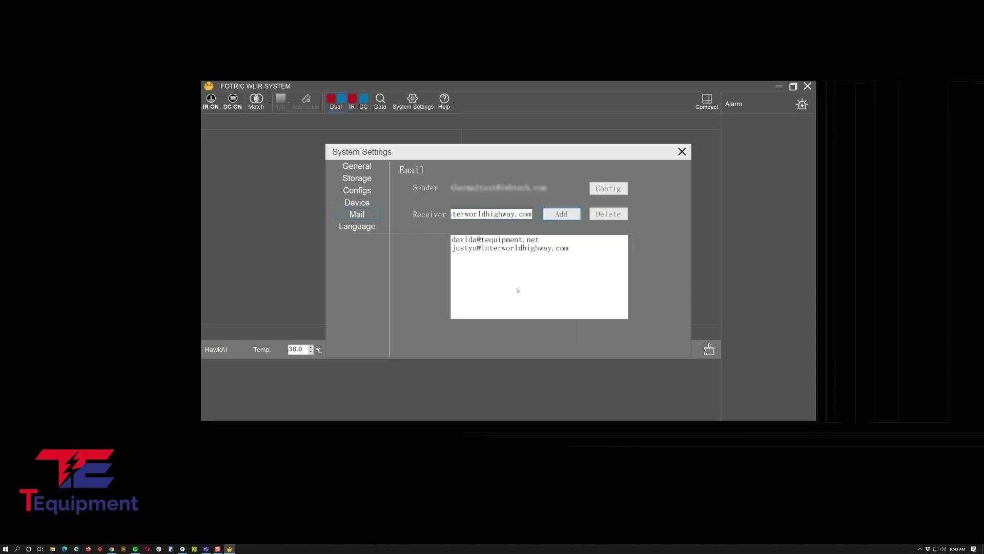